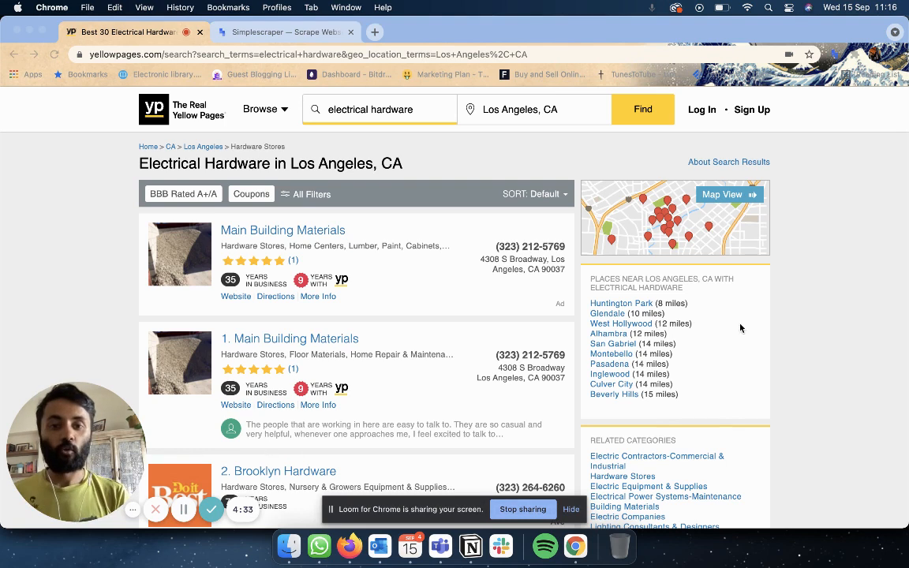
- Start a Simplescraper scrape of the Yellow Pages electrical hardware listings for Los Angeles, CA
left_click(842, 329)
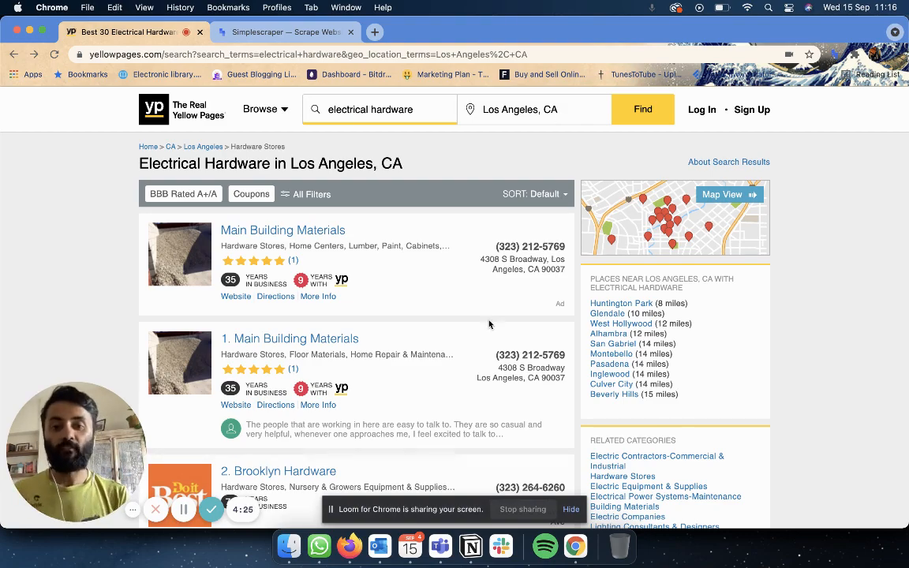
scroll(497, 339, "down", 15)
scroll(504, 347, "down", 8)
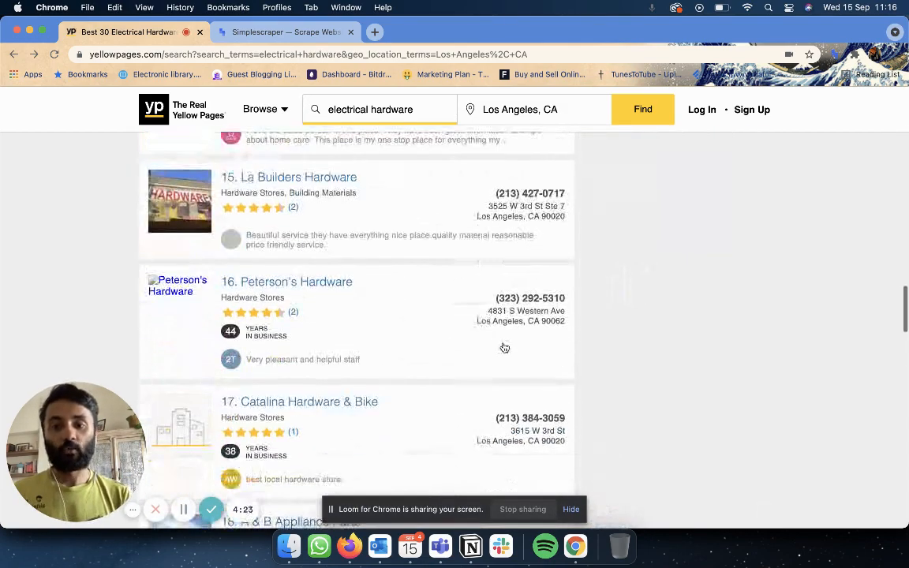
scroll(504, 348, "down", 4)
scroll(504, 347, "up", 20)
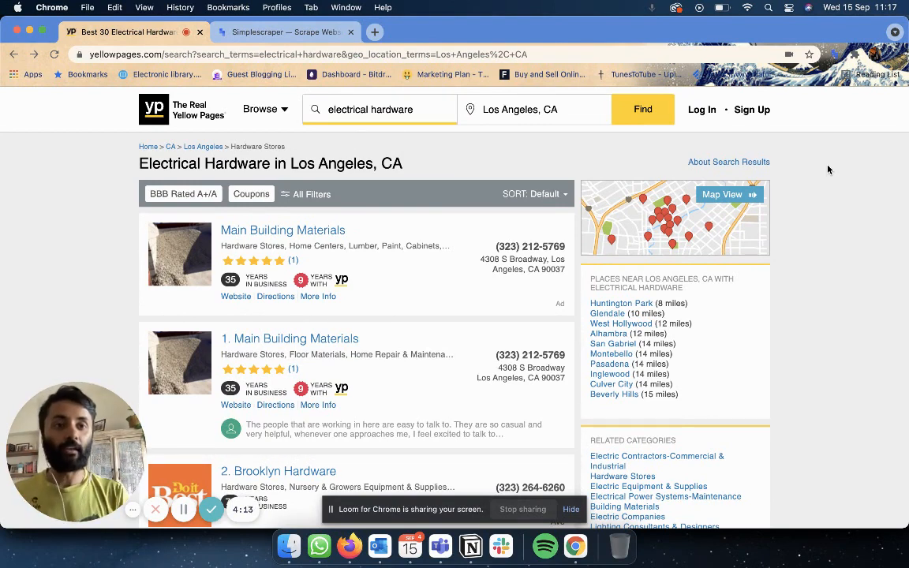
left_click(836, 56)
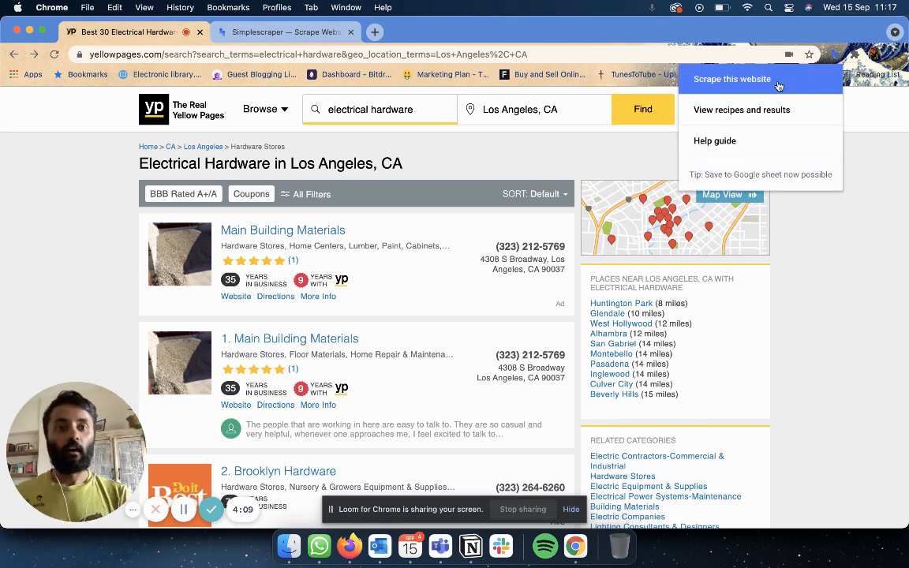
left_click(778, 82)
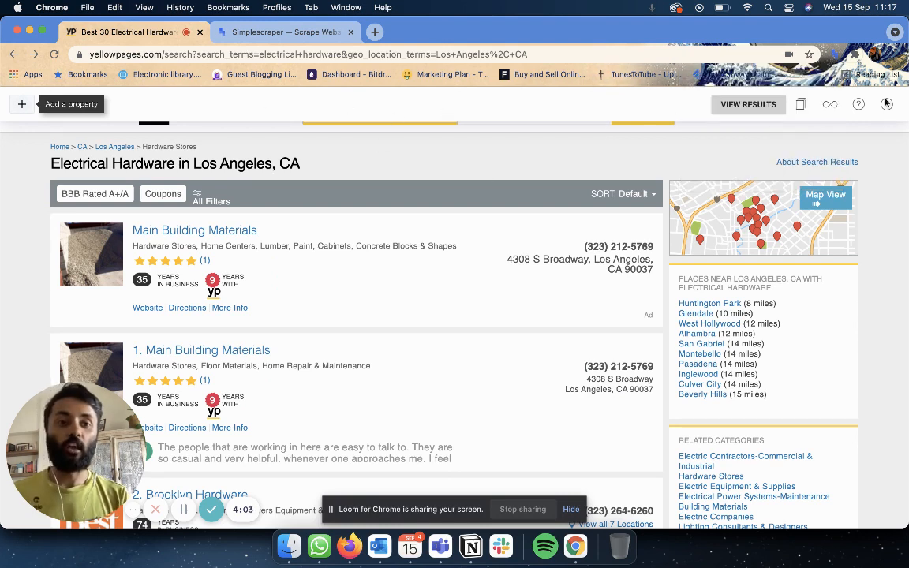
- Add a scrape property named "Company Name" that captures the business name of every listing
left_click(21, 105)
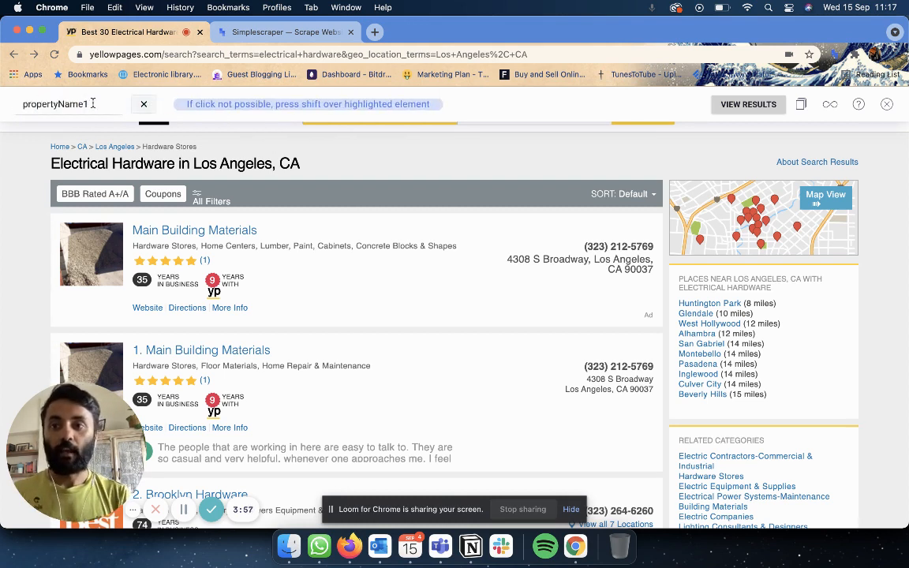
left_click(179, 237)
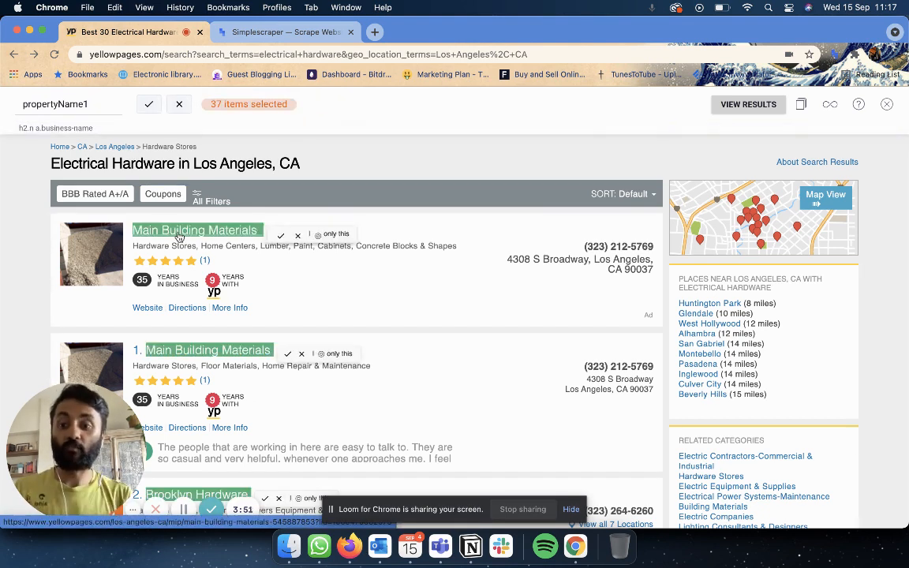
scroll(313, 377, "down", 7)
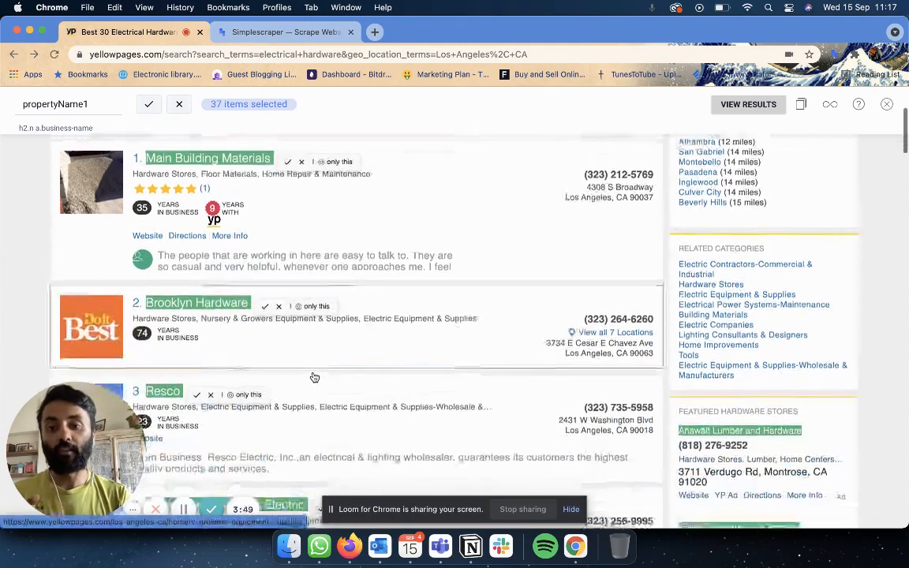
scroll(313, 377, "up", 8)
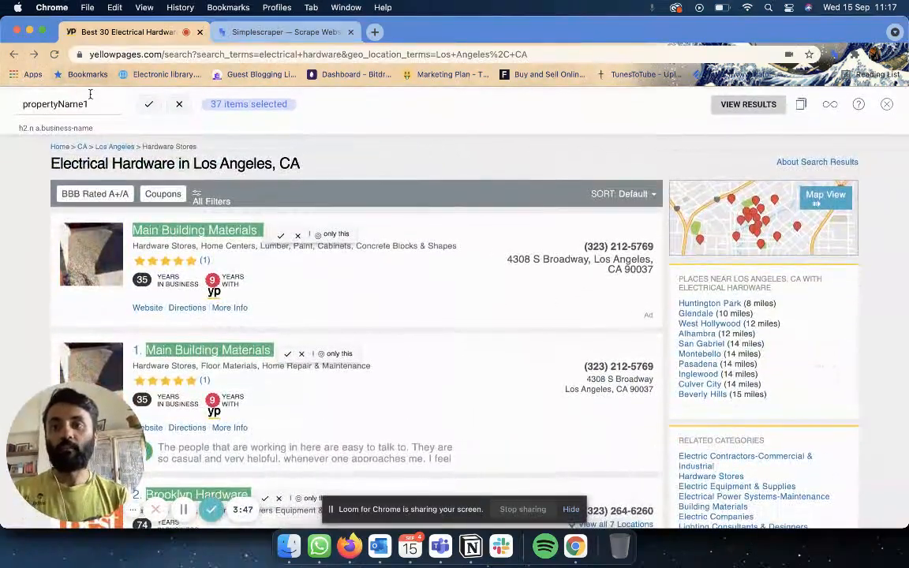
double_click(89, 104)
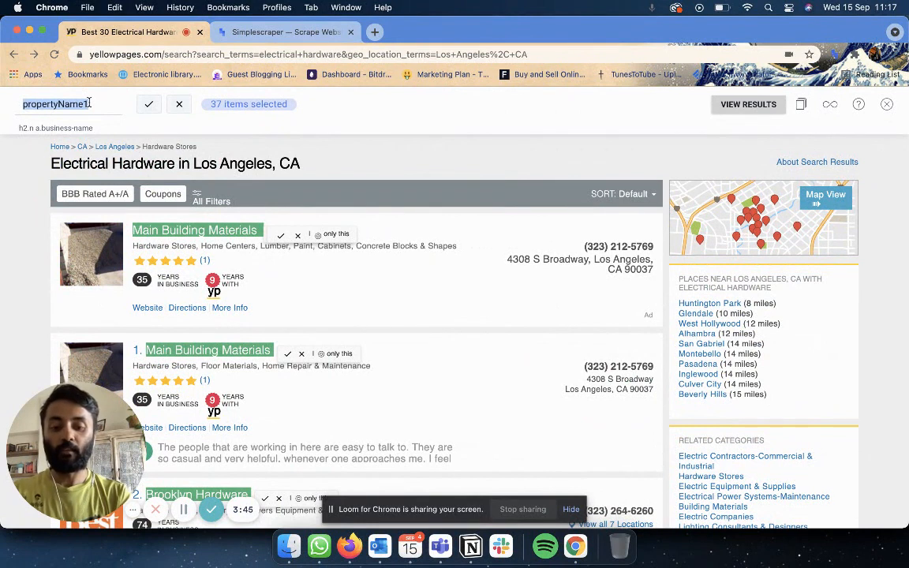
type("Company Name")
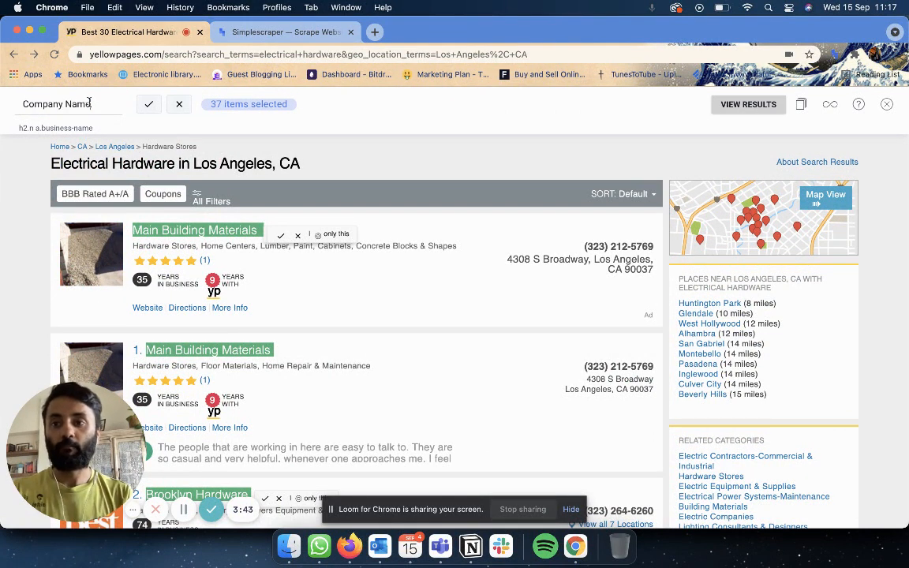
key("Return")
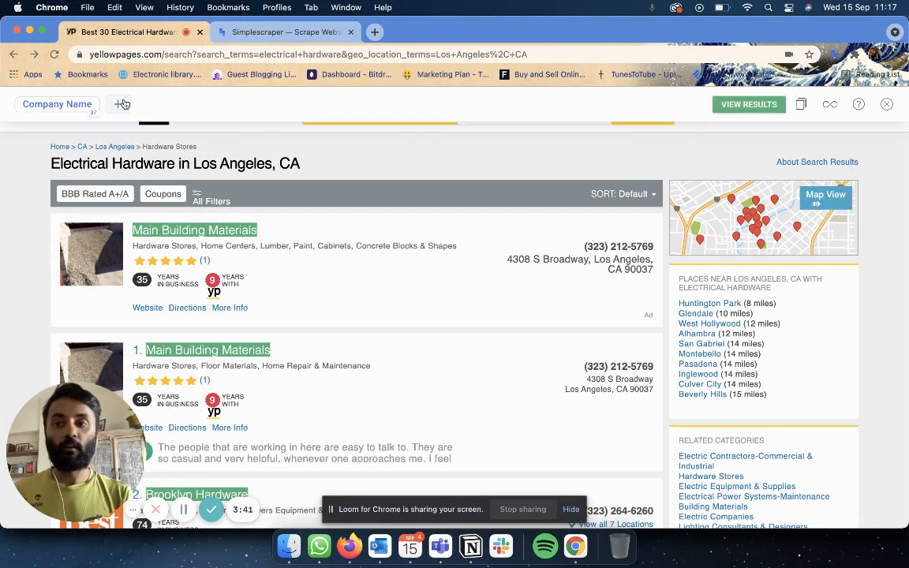
- Add a second scrape property named "Phone Number" that captures the phone number of every listing
left_click(121, 105)
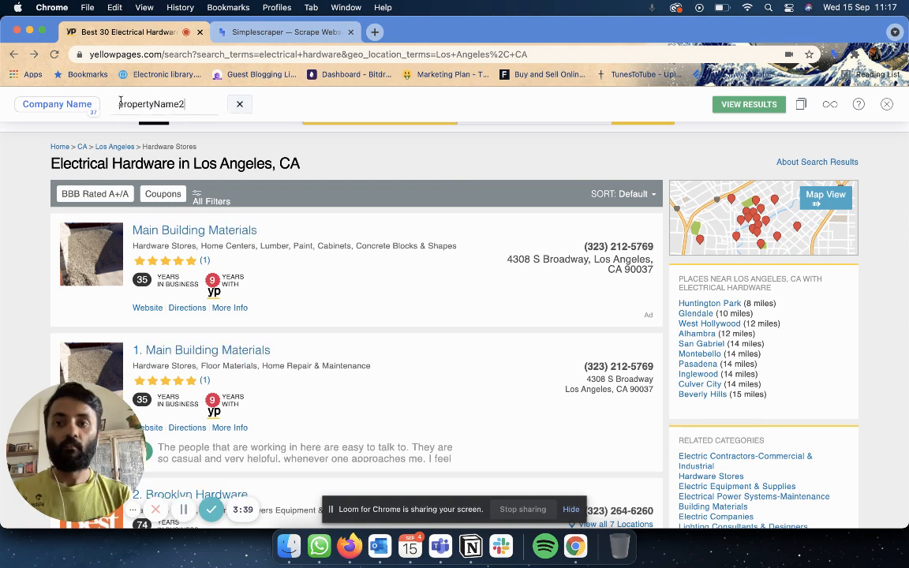
left_click(618, 249)
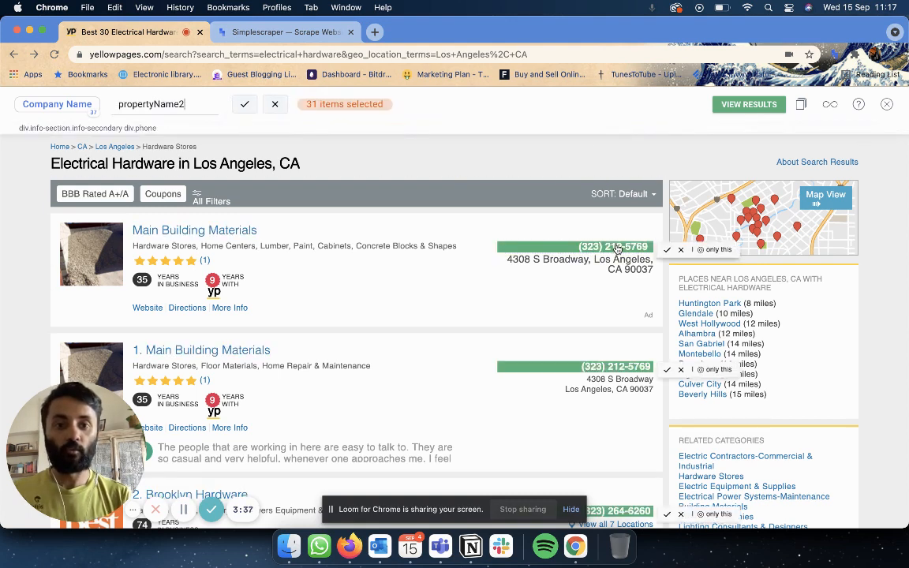
double_click(165, 96)
type("P")
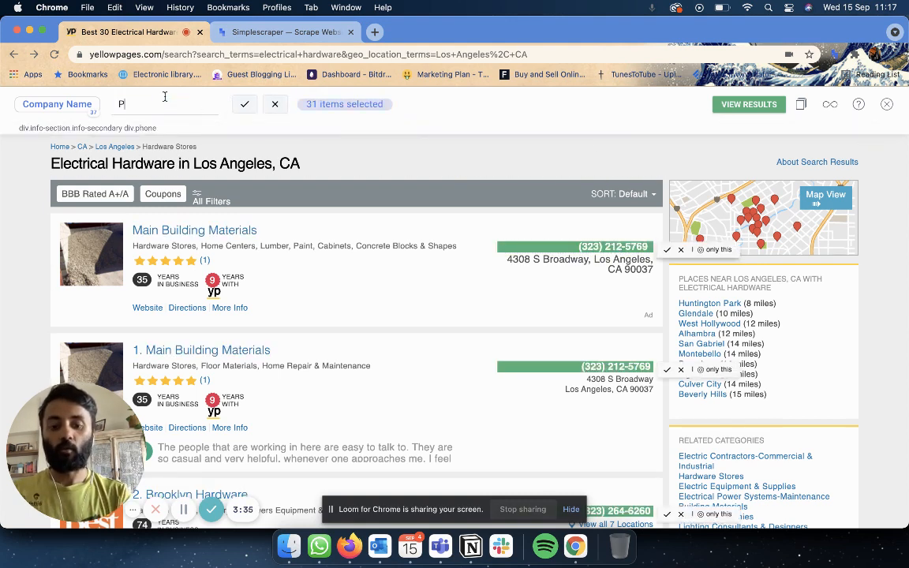
type("hone Number")
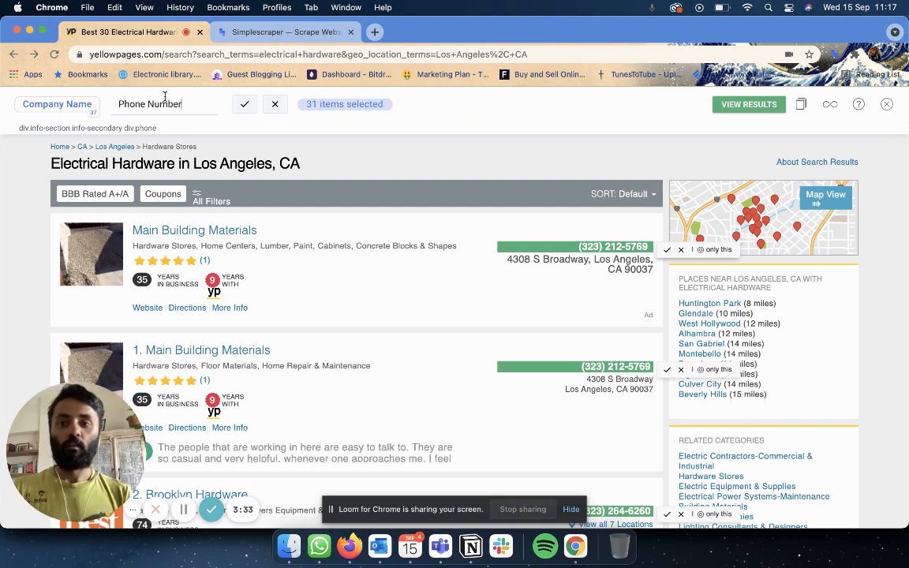
left_click(244, 105)
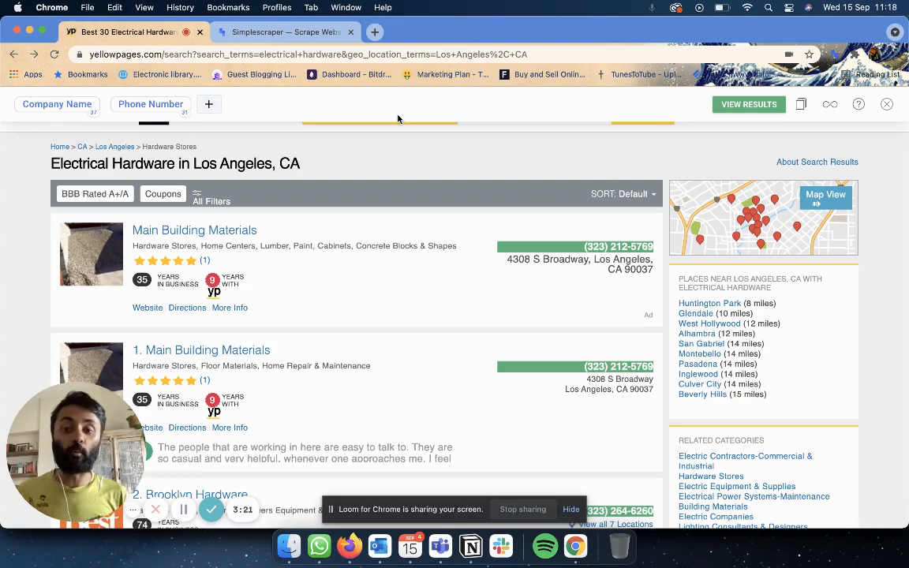
- Set the Next link in the pagination below the listings as the scraper's next-page element
scroll(360, 402, "down", 20)
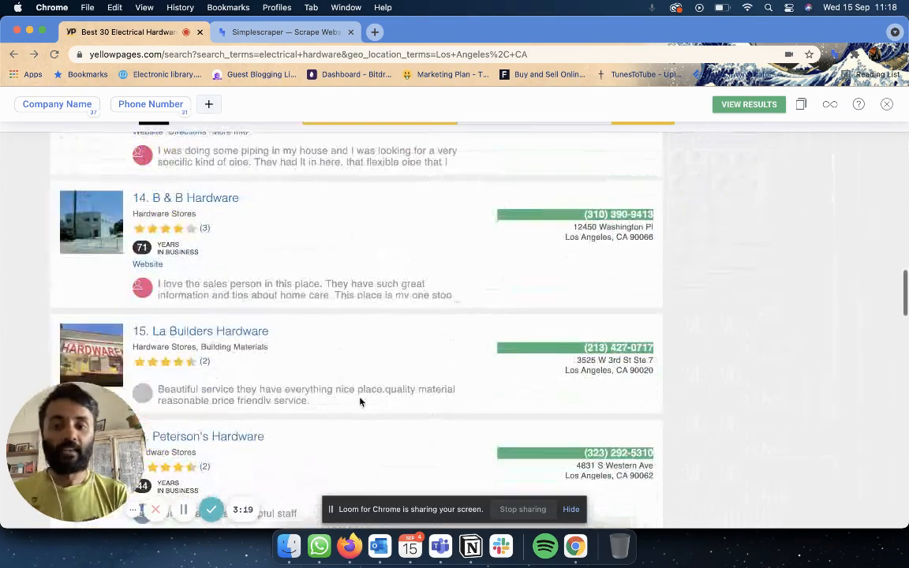
scroll(360, 401, "down", 20)
scroll(361, 402, "up", 5)
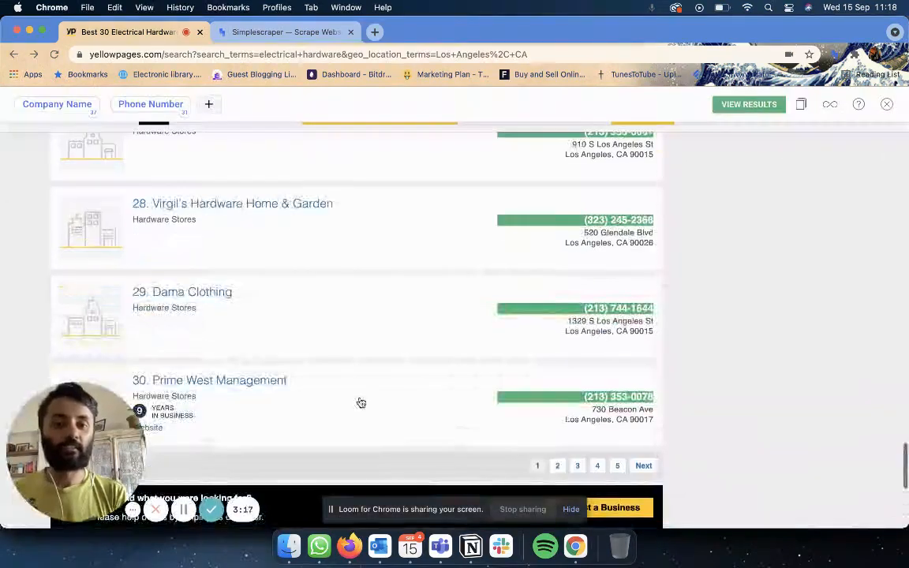
scroll(361, 402, "down", 1)
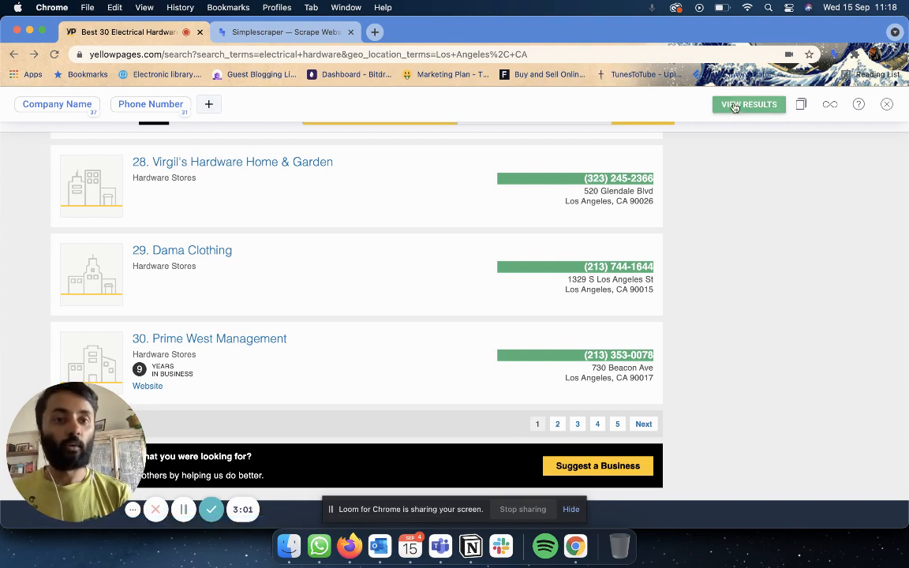
left_click(800, 108)
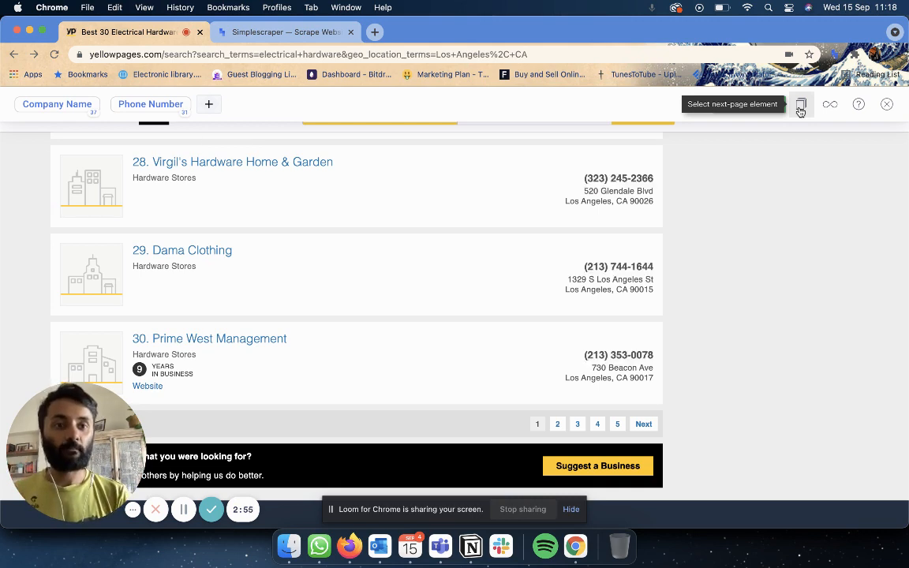
left_click(645, 426)
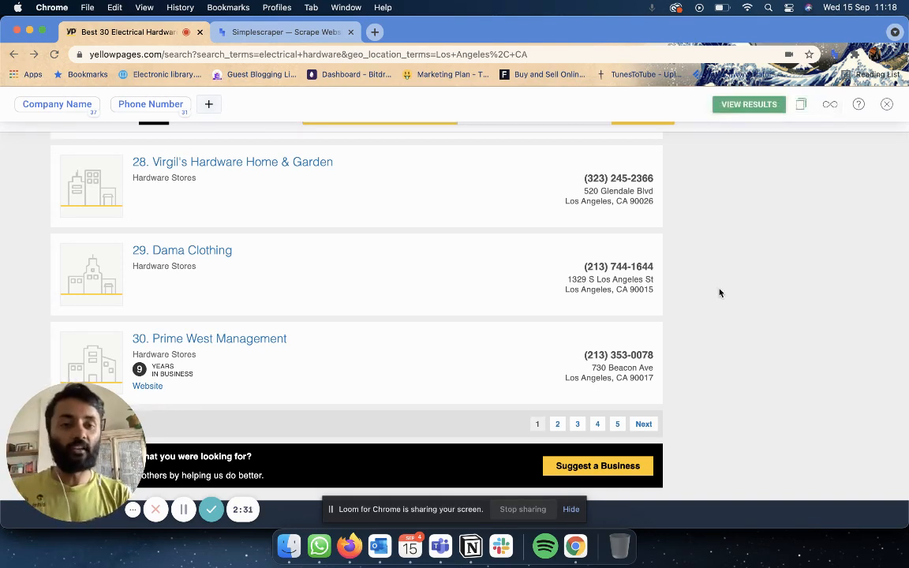
- Extract the results for the selected properties and look through the table preview up to its last page
scroll(487, 264, "up", 15)
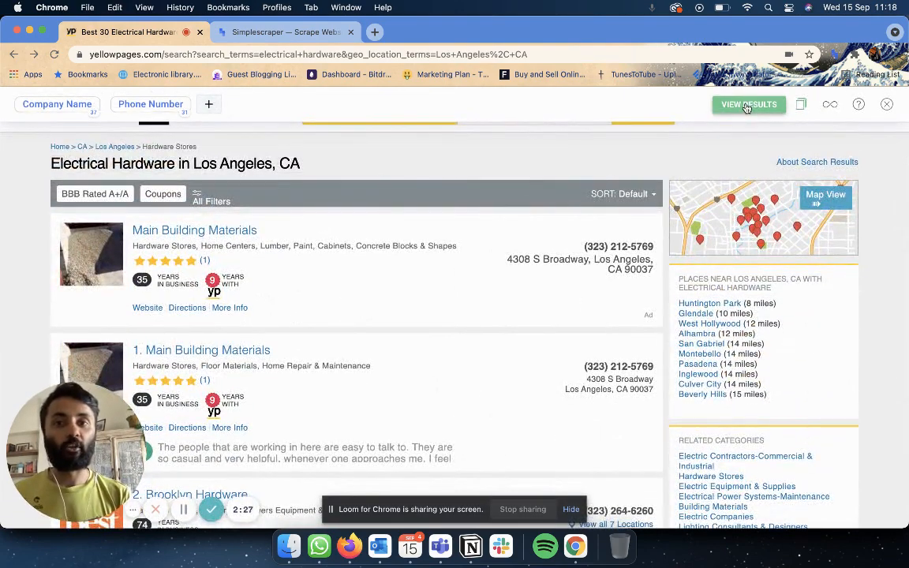
left_click(747, 106)
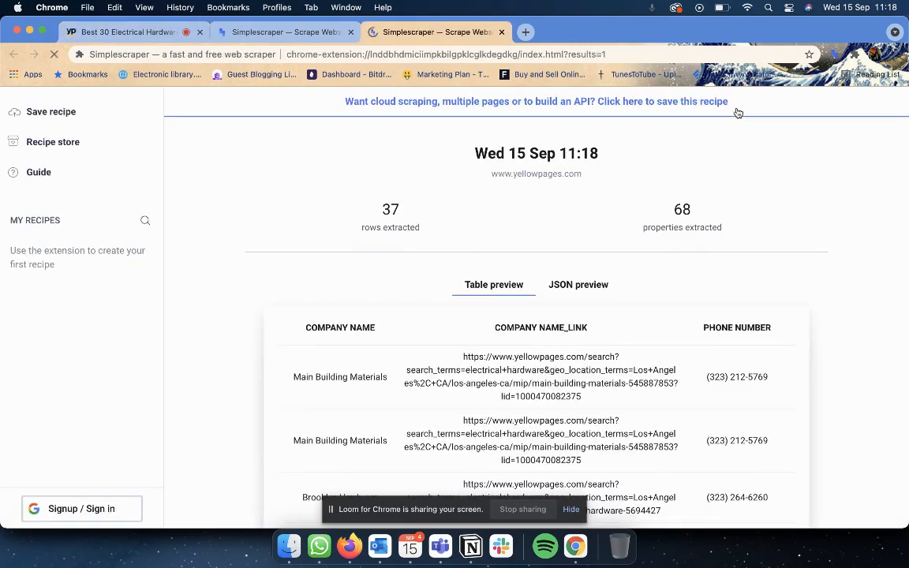
scroll(658, 269, "down", 10)
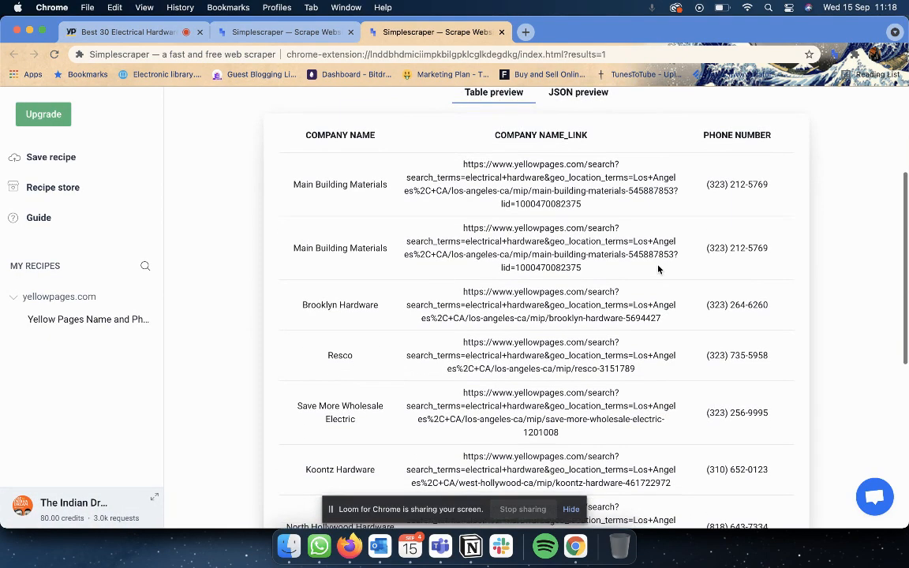
scroll(658, 269, "down", 2)
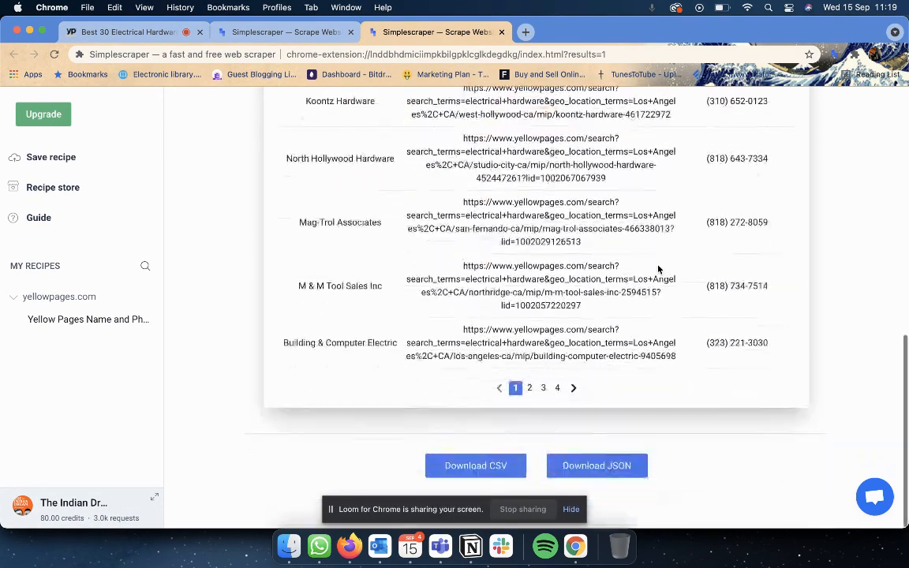
left_click(576, 392)
left_click(575, 392)
left_click(576, 392)
scroll(638, 251, "up", 10)
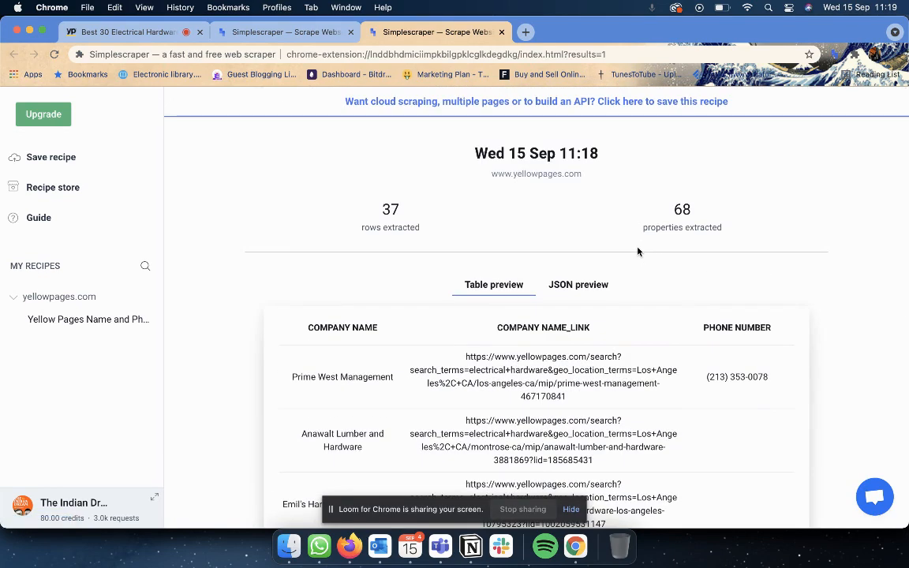
scroll(305, 388, "down", 2)
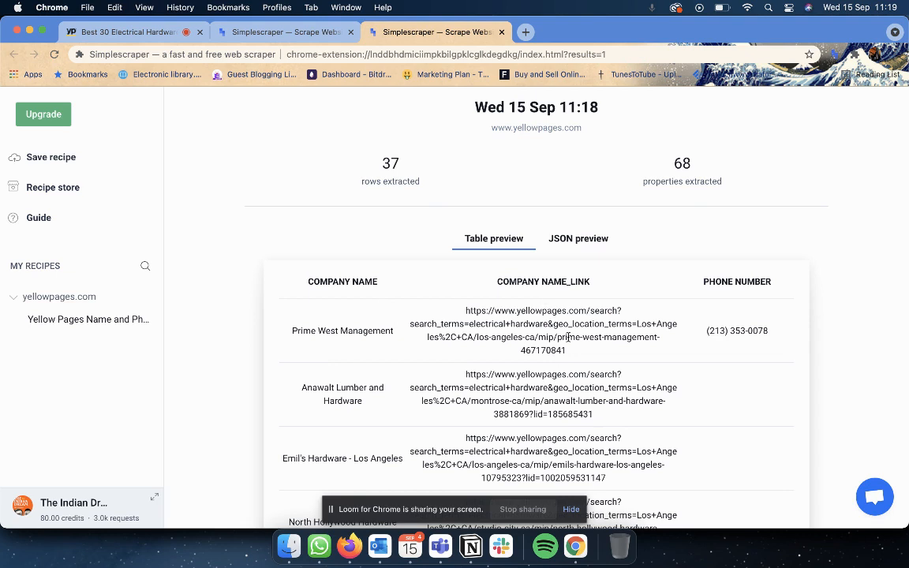
scroll(763, 340, "up", 2)
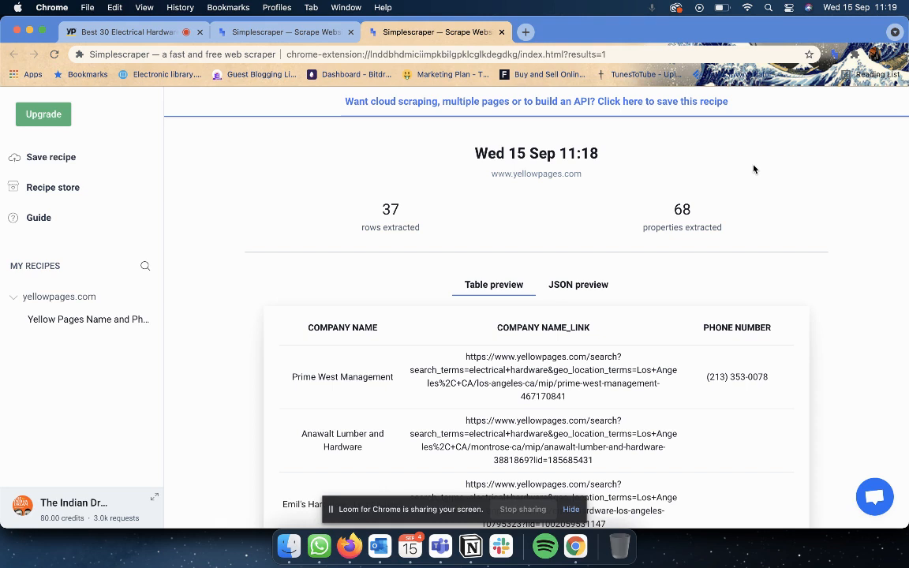
- Switch to the saved "Yellow Pages Name and Phone Number" recipe results and examine the run statistics and the table preview's columns
left_click(241, 32)
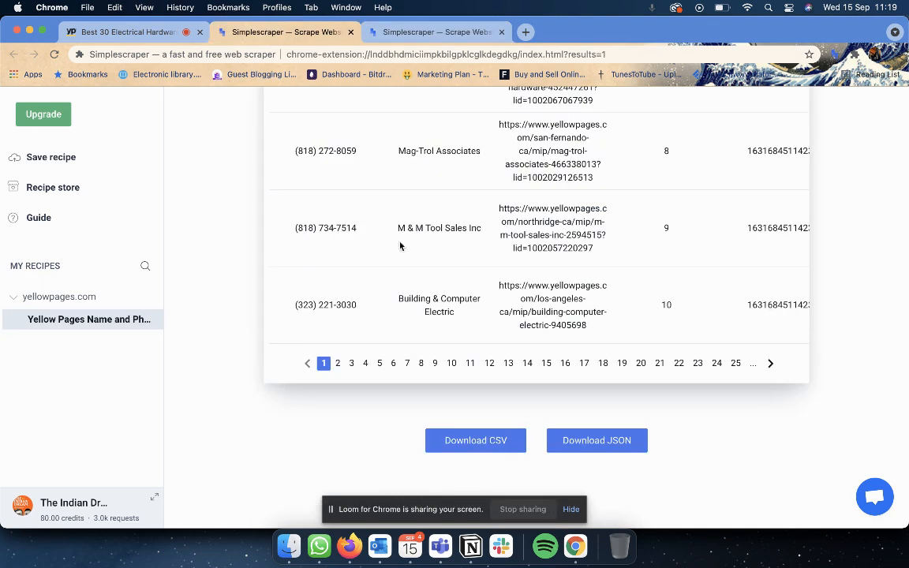
scroll(394, 268, "up", 5)
scroll(427, 295, "up", 5)
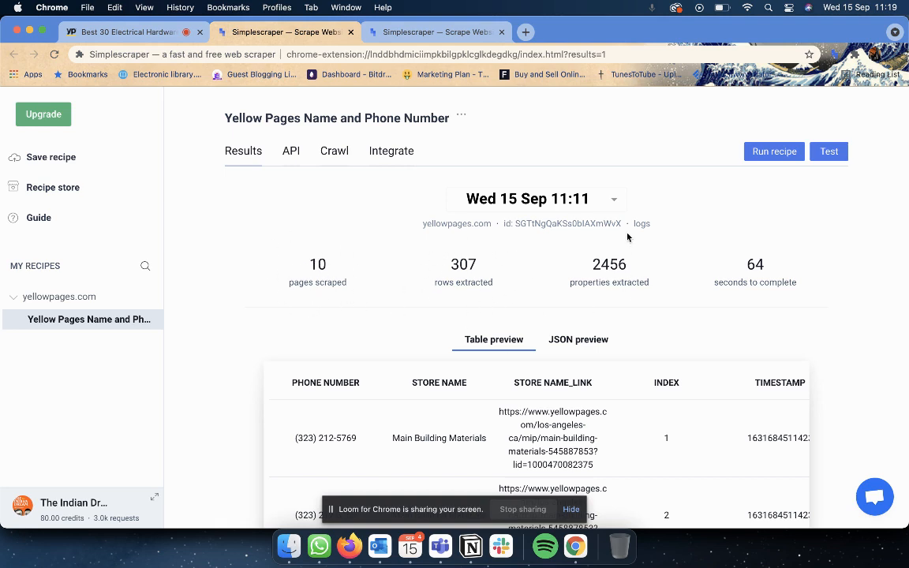
scroll(835, 298, "down", 4)
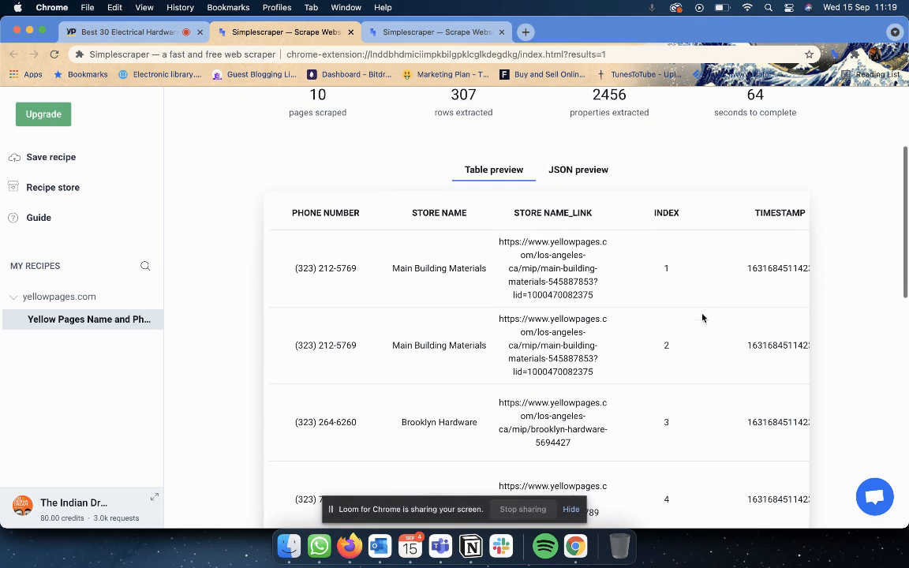
scroll(703, 318, "up", 2)
scroll(702, 318, "down", 3)
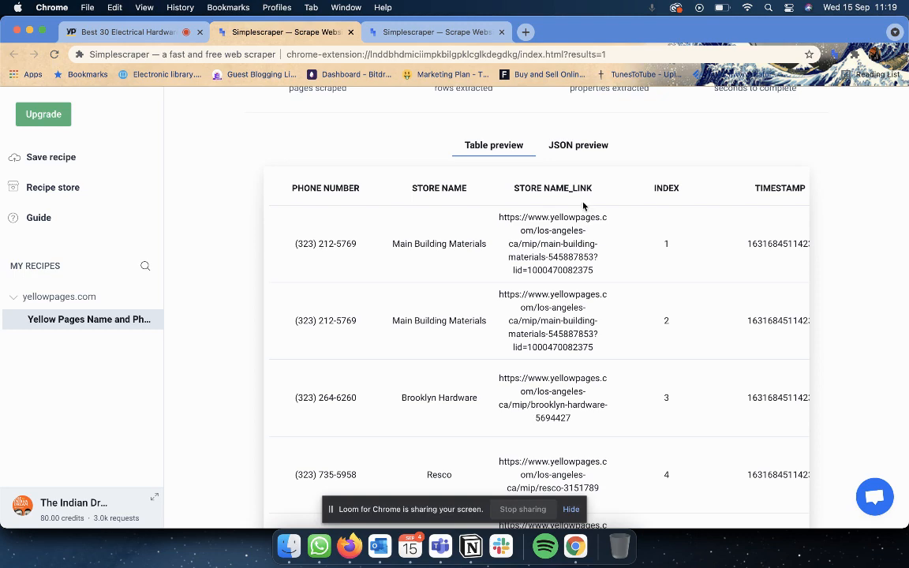
scroll(500, 207, "right", 3)
scroll(555, 231, "right", 4)
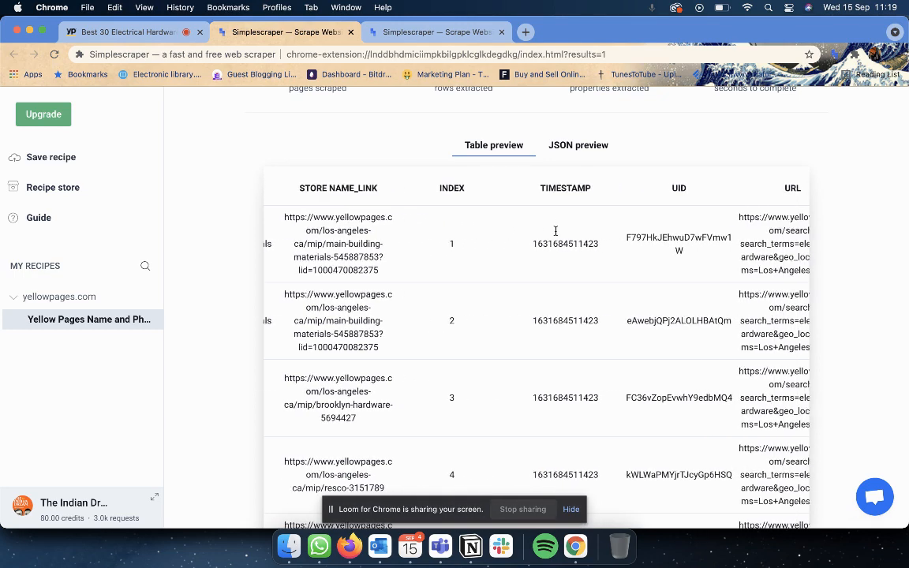
scroll(558, 230, "left", 5)
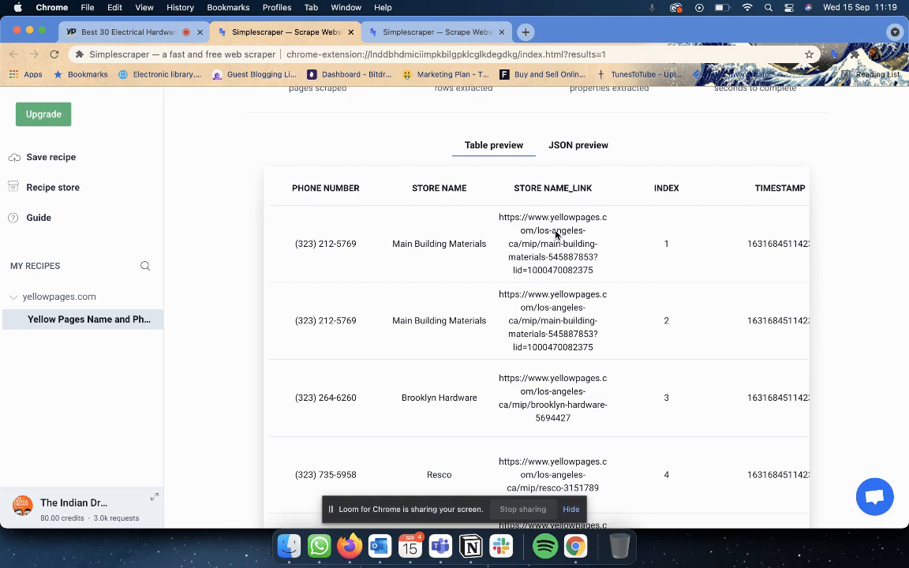
- Open the recipe store and look through its ready-made recipes and recipe templates, including the LinkedIn scrapers
scroll(556, 234, "up", 5)
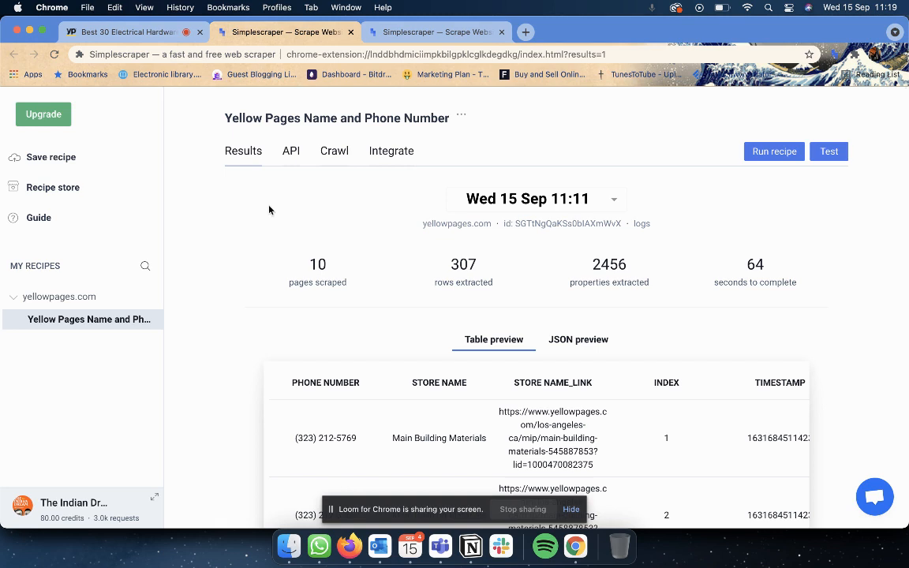
left_click(52, 188)
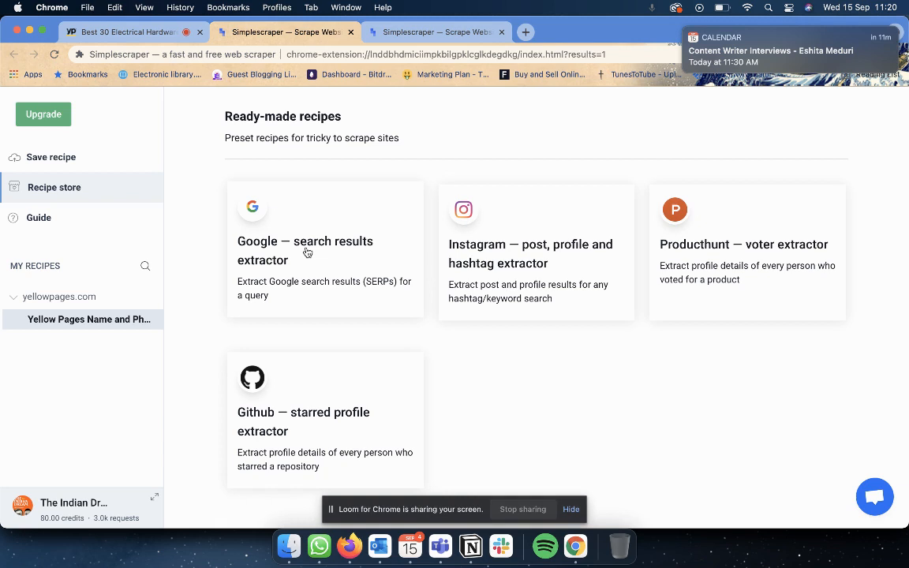
scroll(609, 370, "down", 3)
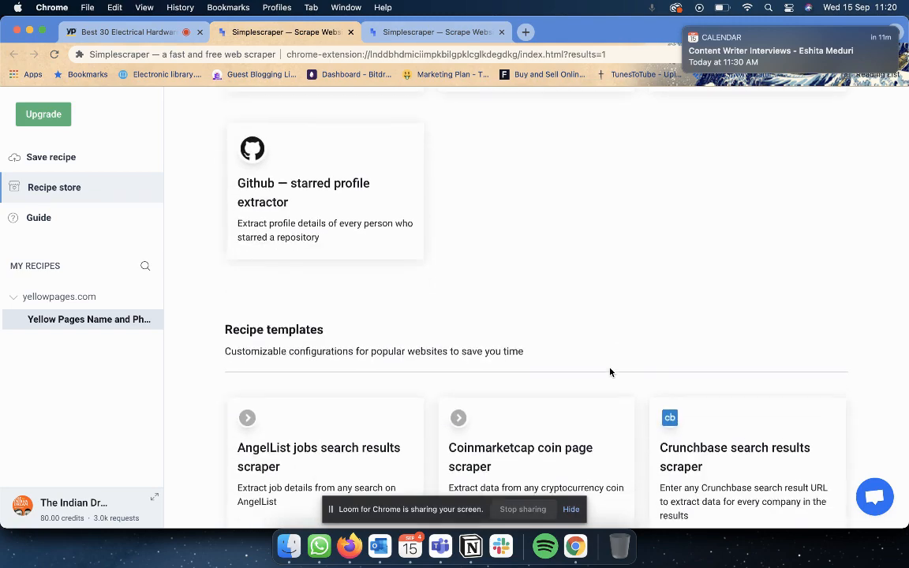
scroll(610, 371, "down", 5)
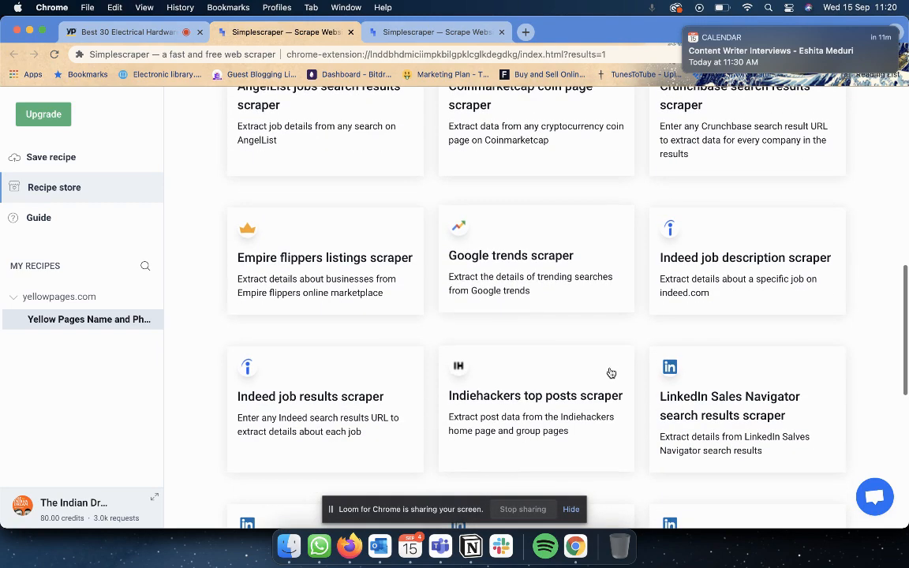
scroll(610, 372, "down", 3)
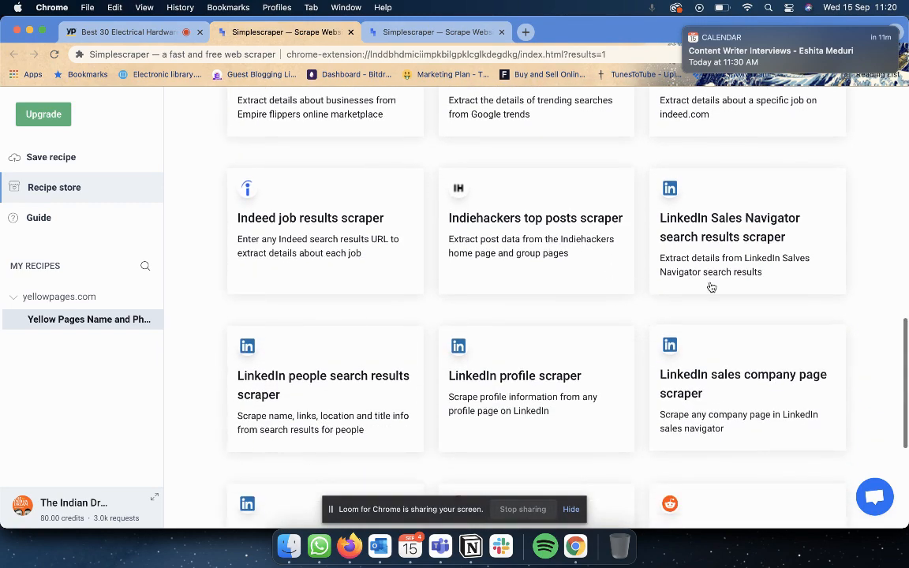
scroll(744, 245, "down", 2)
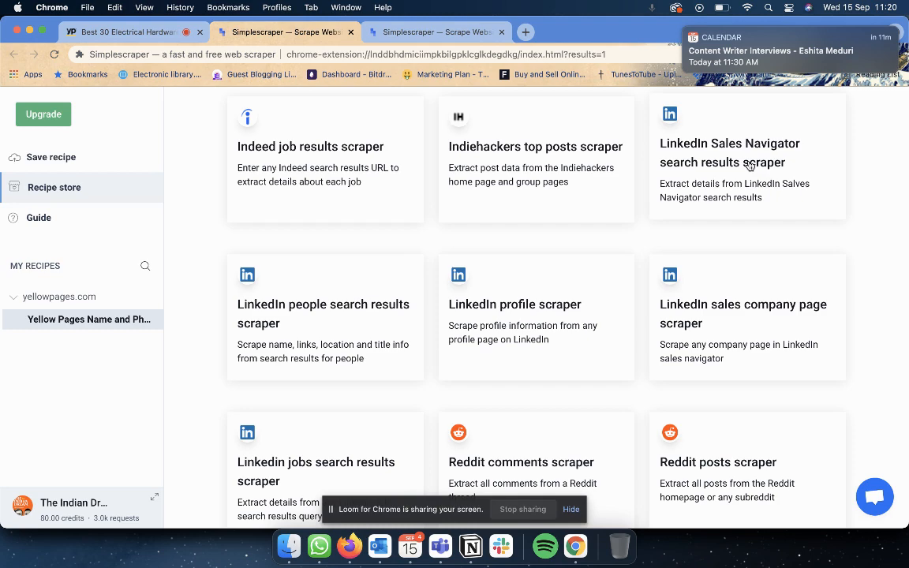
scroll(750, 164, "up", 15)
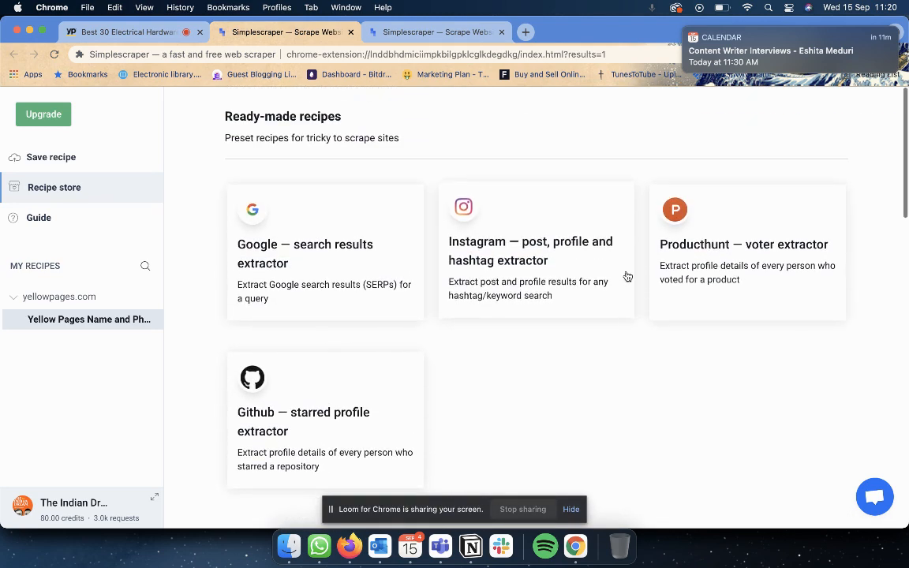
- Open the upgrade information from the account options, compare the monthly plans, and return to the Yellow Pages listings
left_click(119, 509)
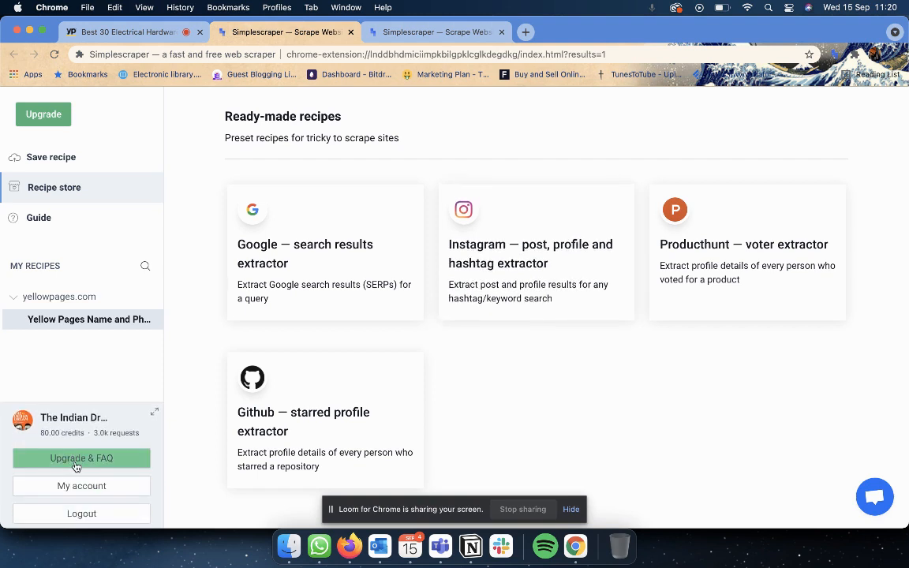
left_click(76, 466)
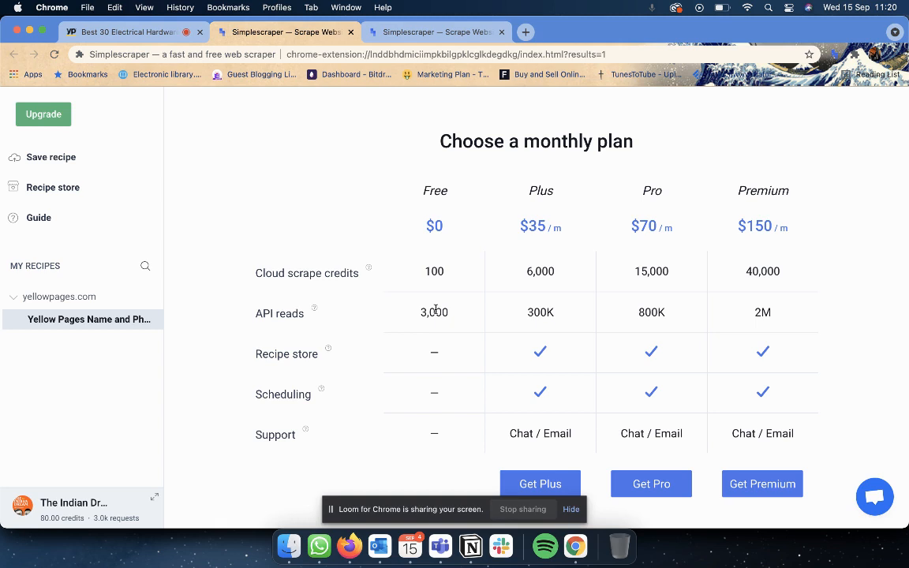
scroll(436, 310, "down", 1)
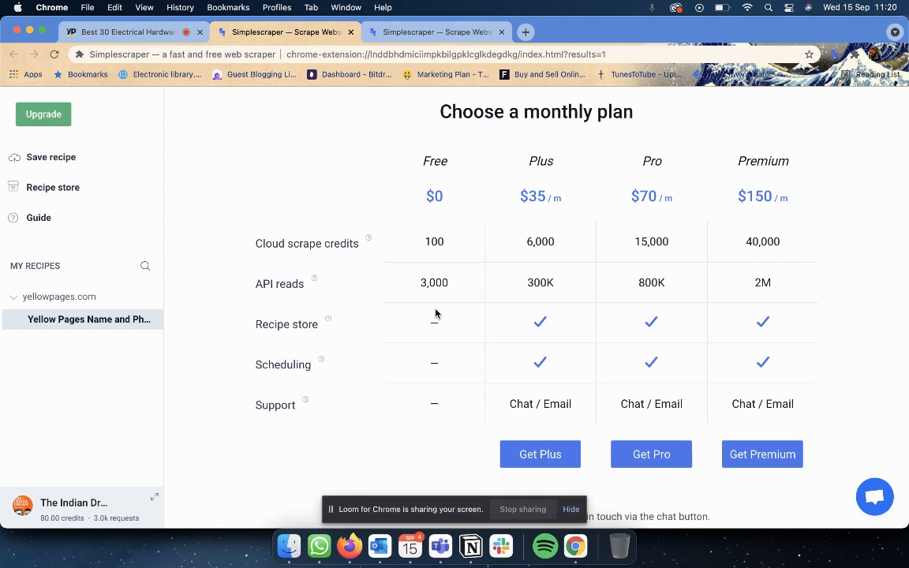
left_click(146, 33)
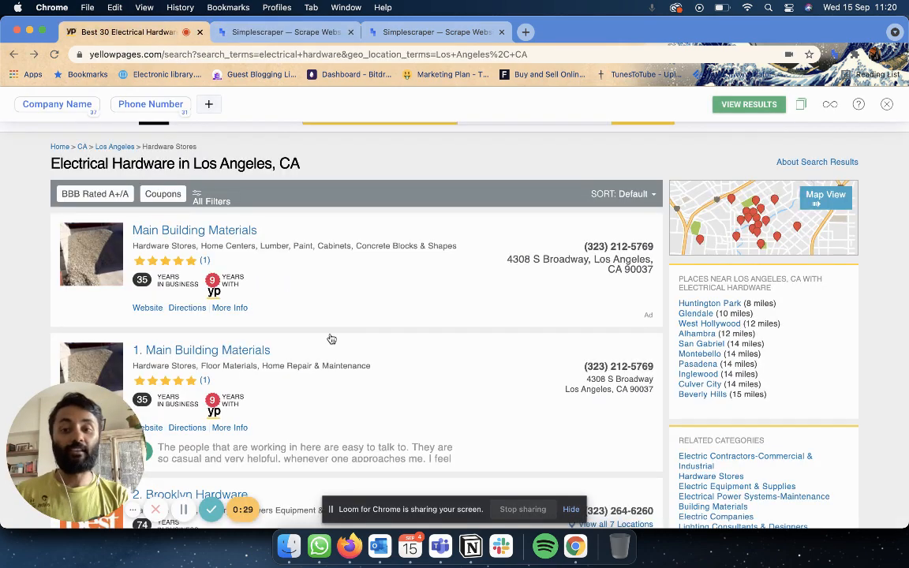